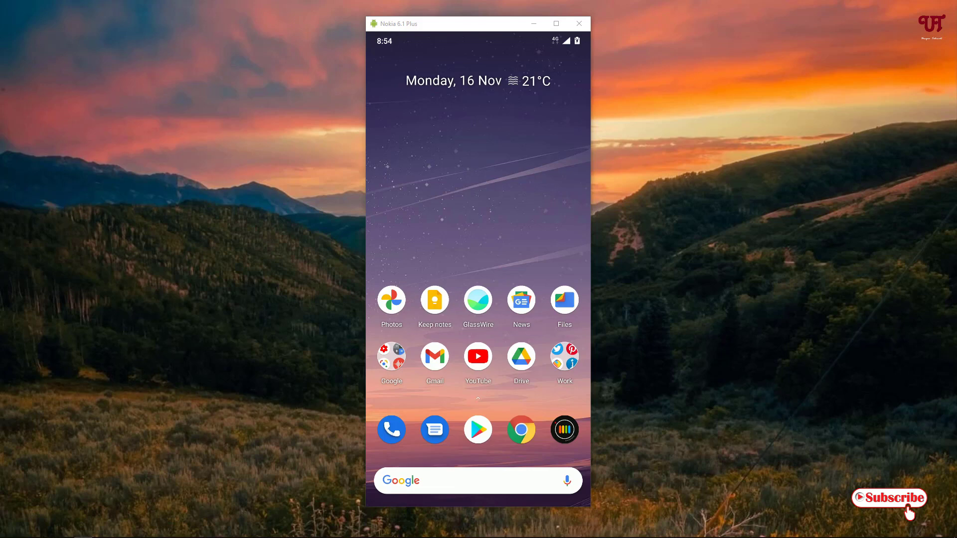
Step: Search the Play Store for 'dual camera' and open the Dual Camera : Front & Back Camera page
click(478, 429)
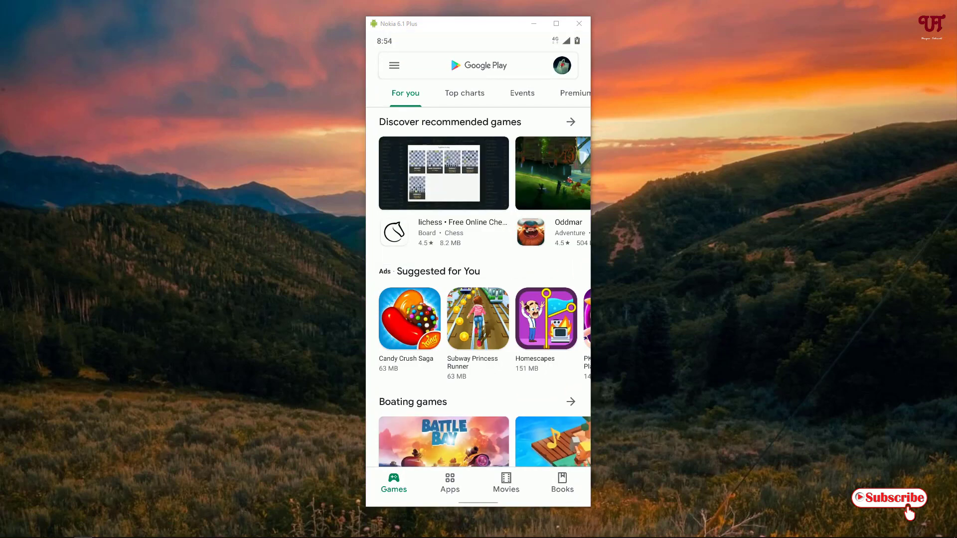
click(485, 65)
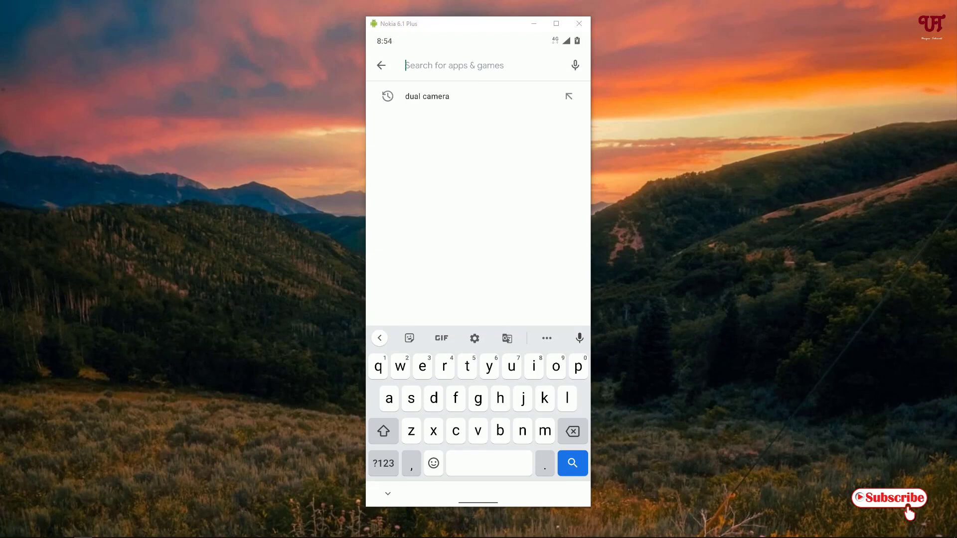
click(426, 96)
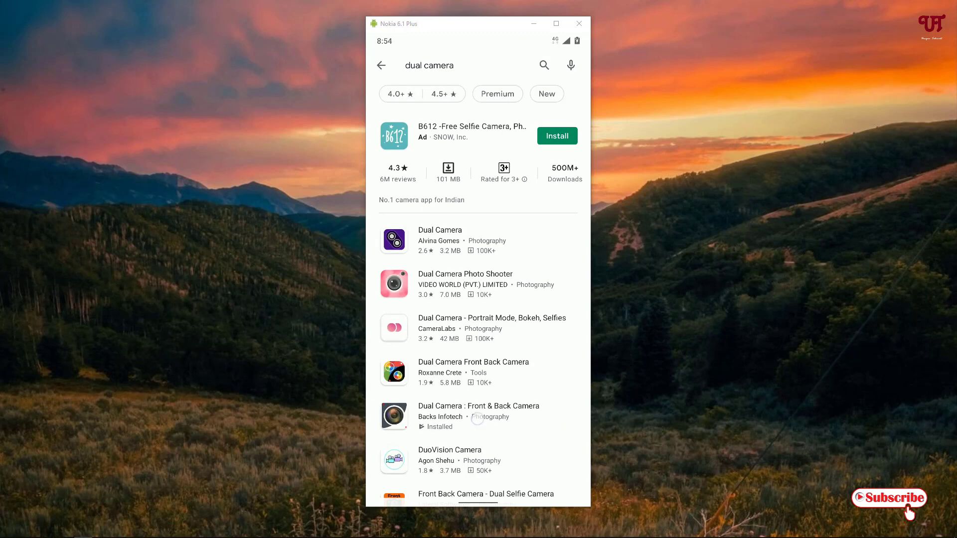
drag(477, 419, 469, 117)
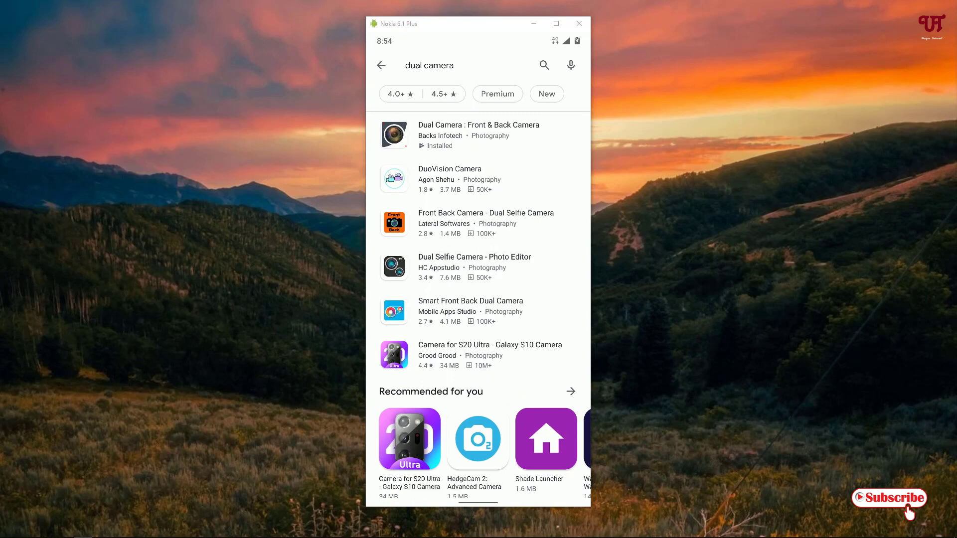
click(478, 135)
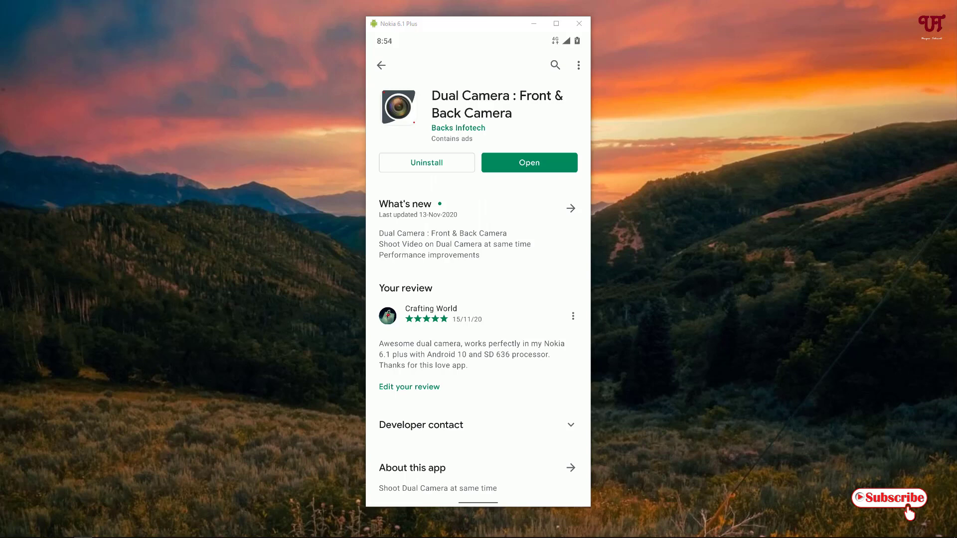
Step: Launch the installed Dual Camera app from its Play Store page
click(532, 163)
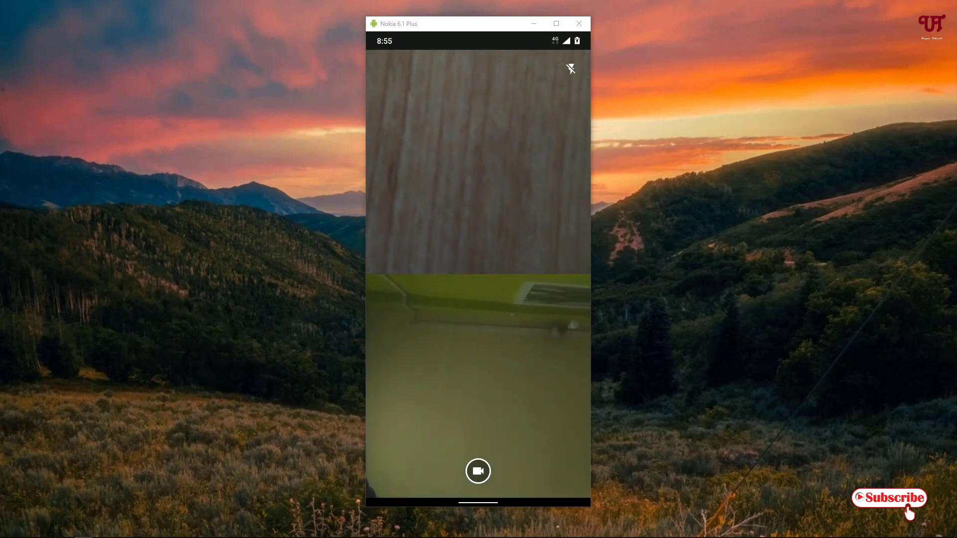
Step: Record and stop a quick test clip, then bring back the split front-and-back preview
click(478, 471)
click(478, 471)
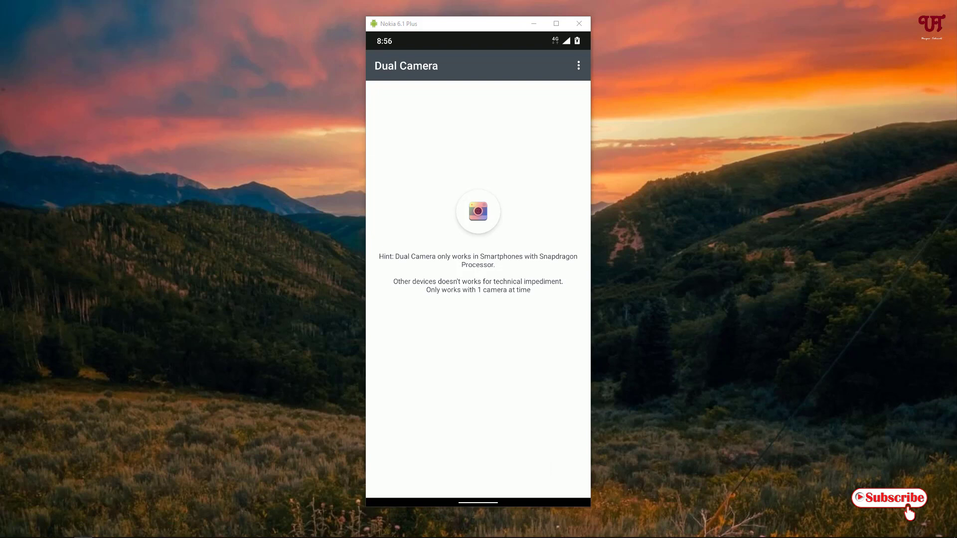
click(478, 212)
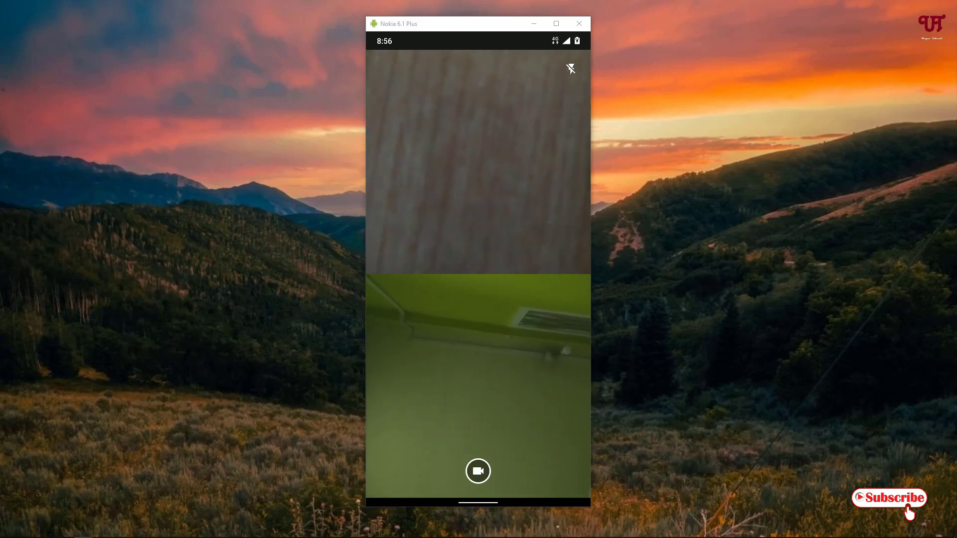
Step: Record a short dual-camera clip, stop it so it saves to the gallery, and go home
click(478, 472)
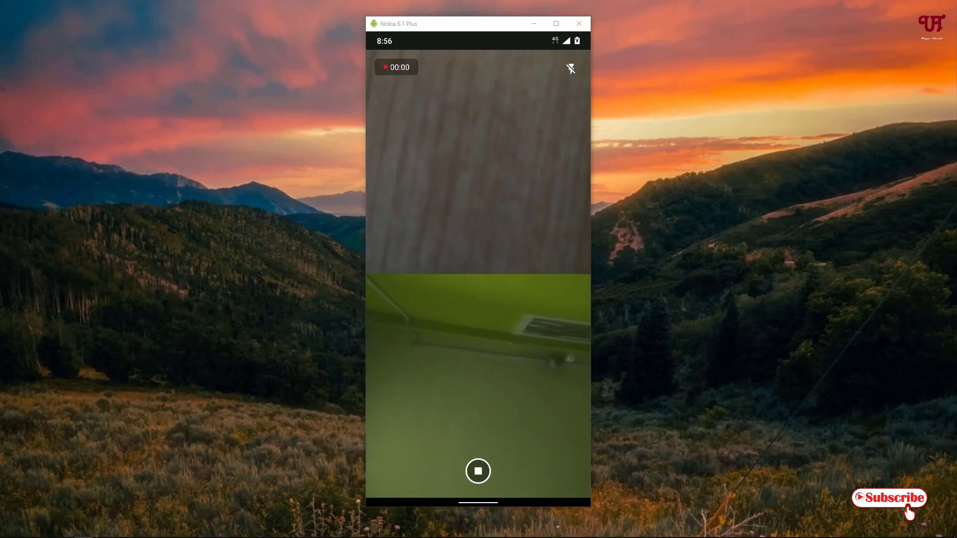
click(477, 471)
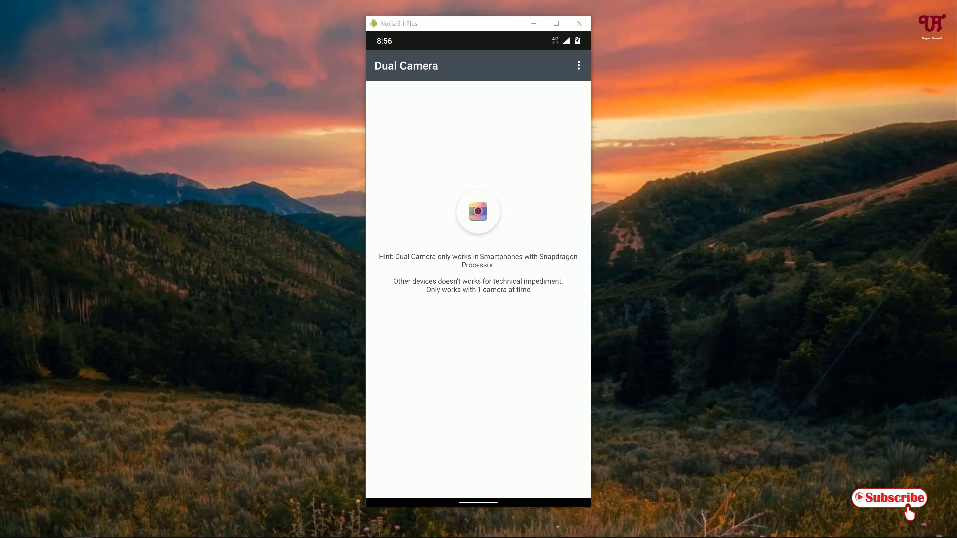
key(ctrl+h)
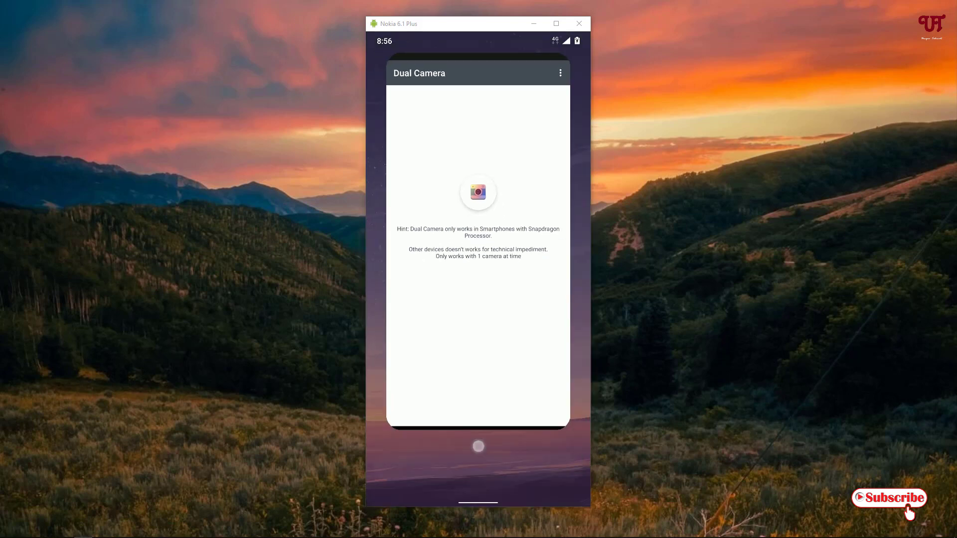